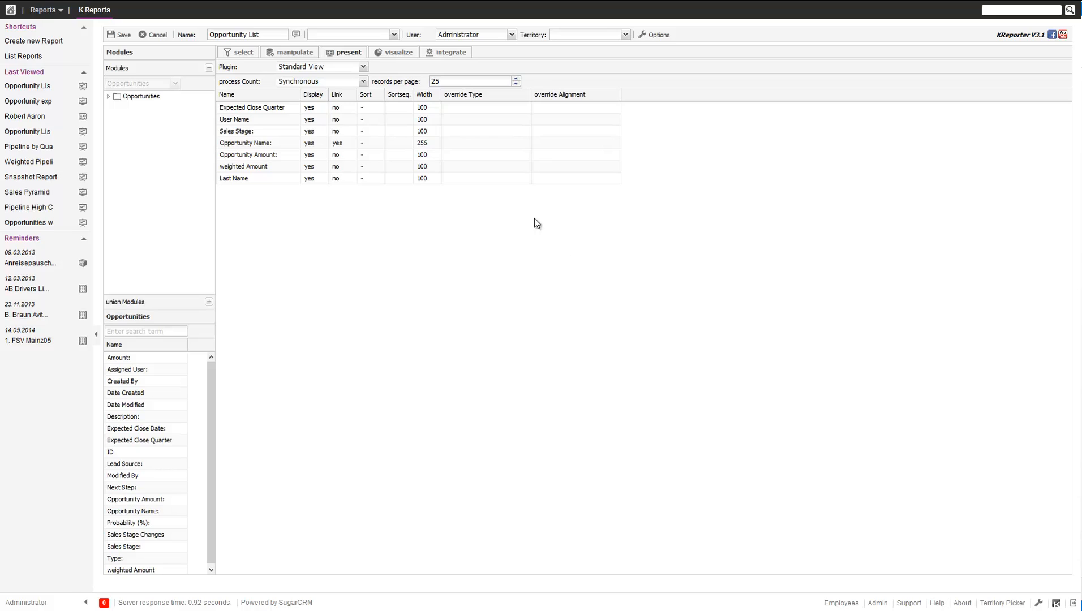
Review the presentation plugin and process count, keeping Standard View and Synchronous
click(365, 68)
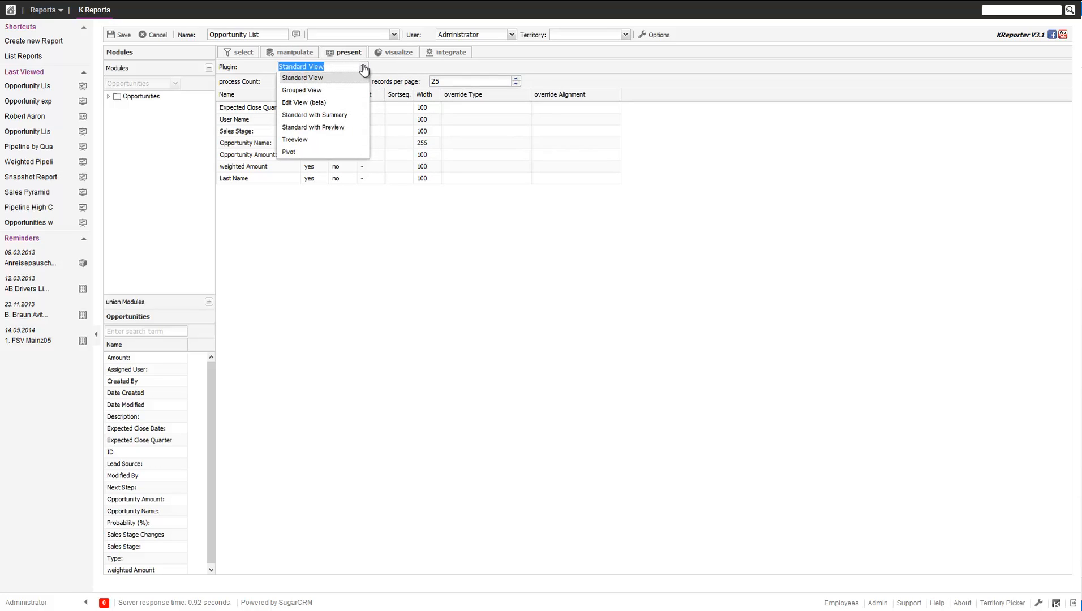
click(365, 69)
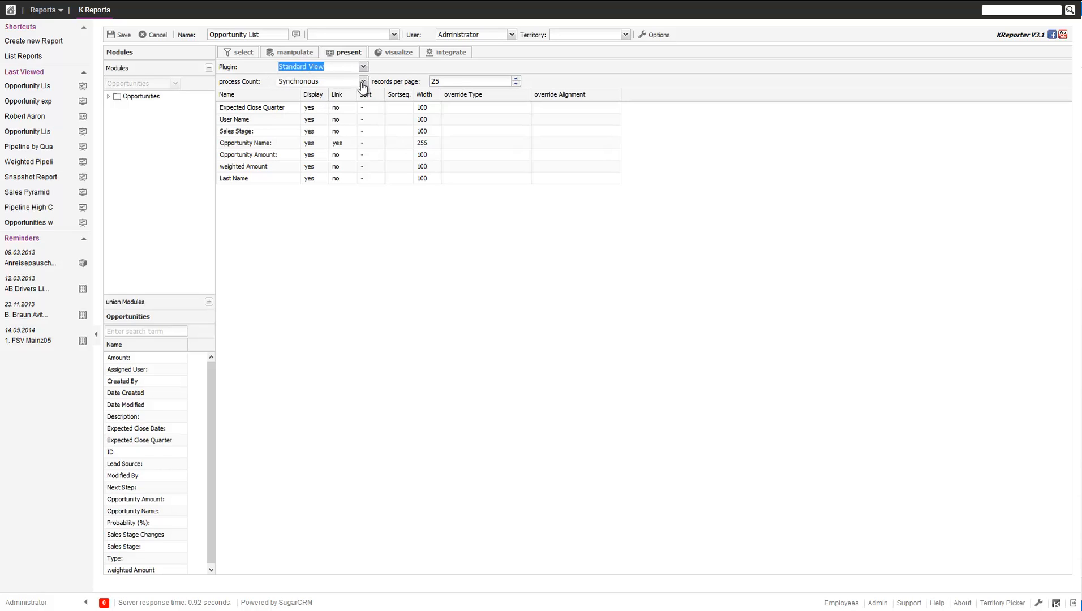
click(363, 82)
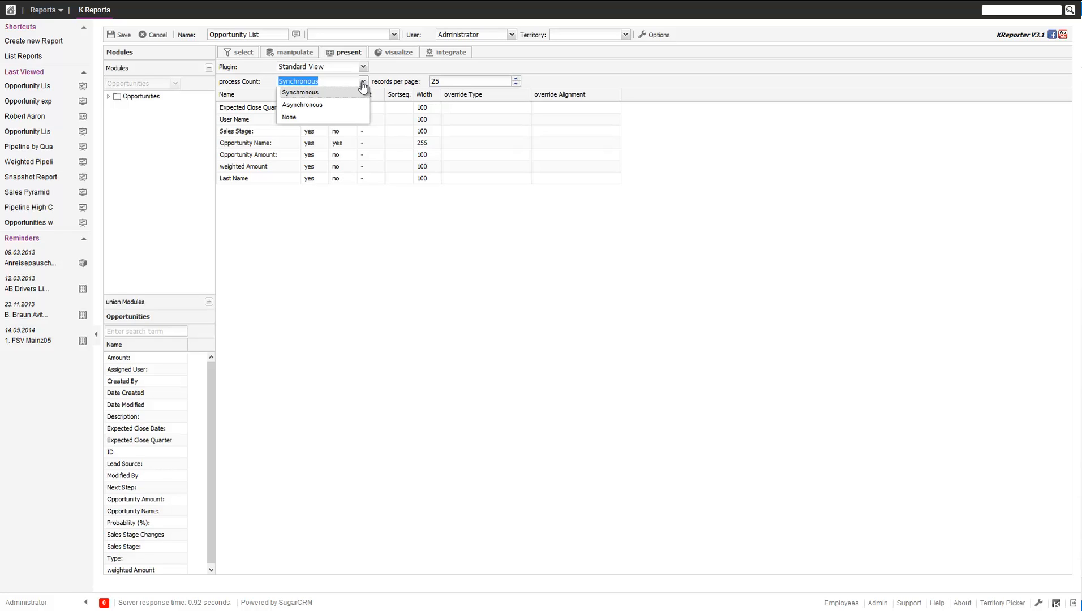
click(363, 83)
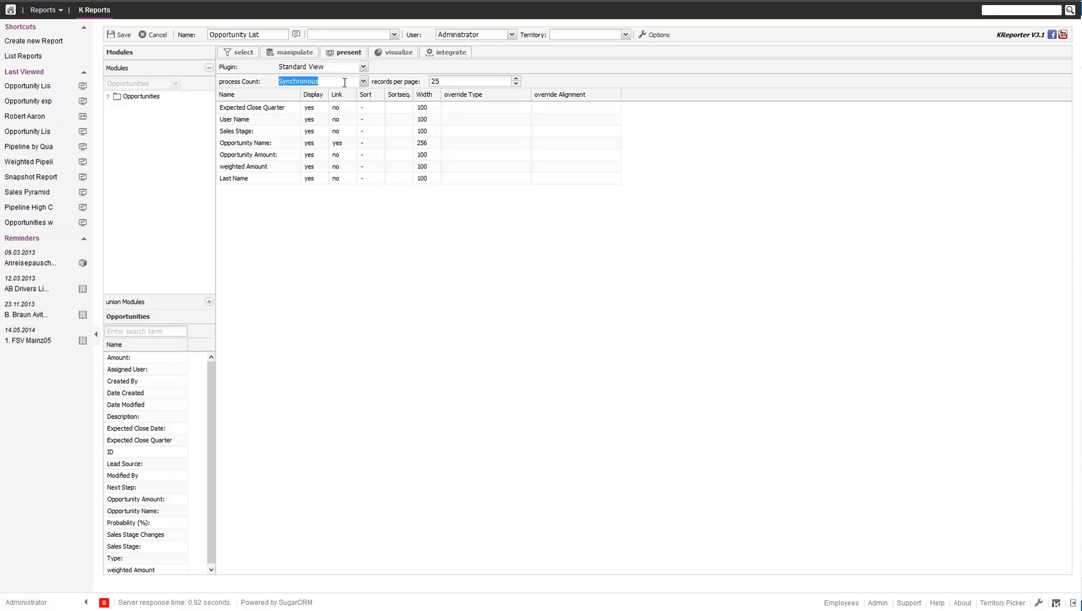
click(345, 82)
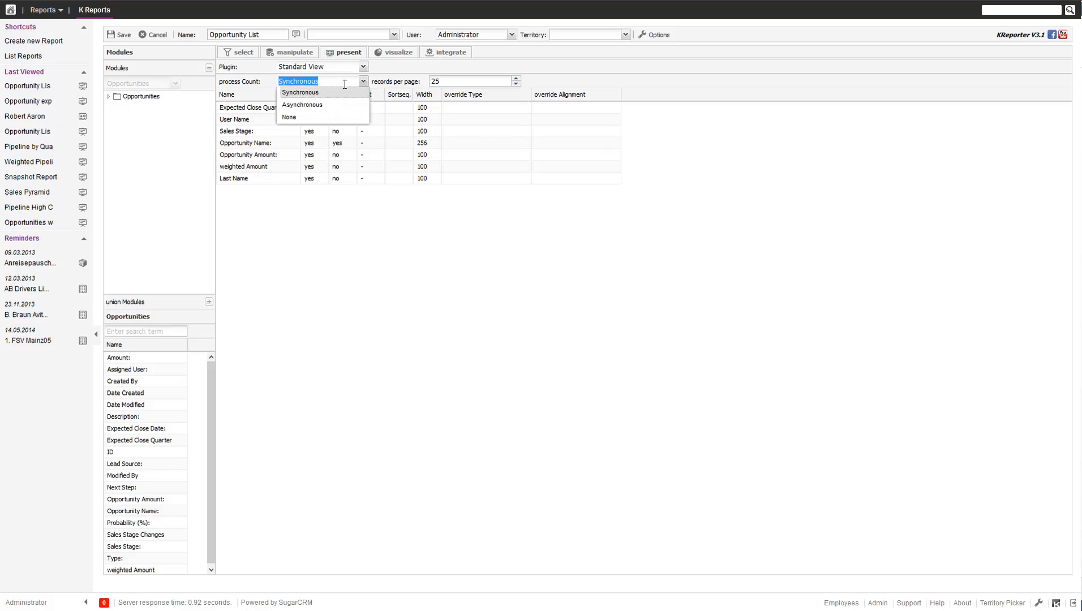
click(347, 83)
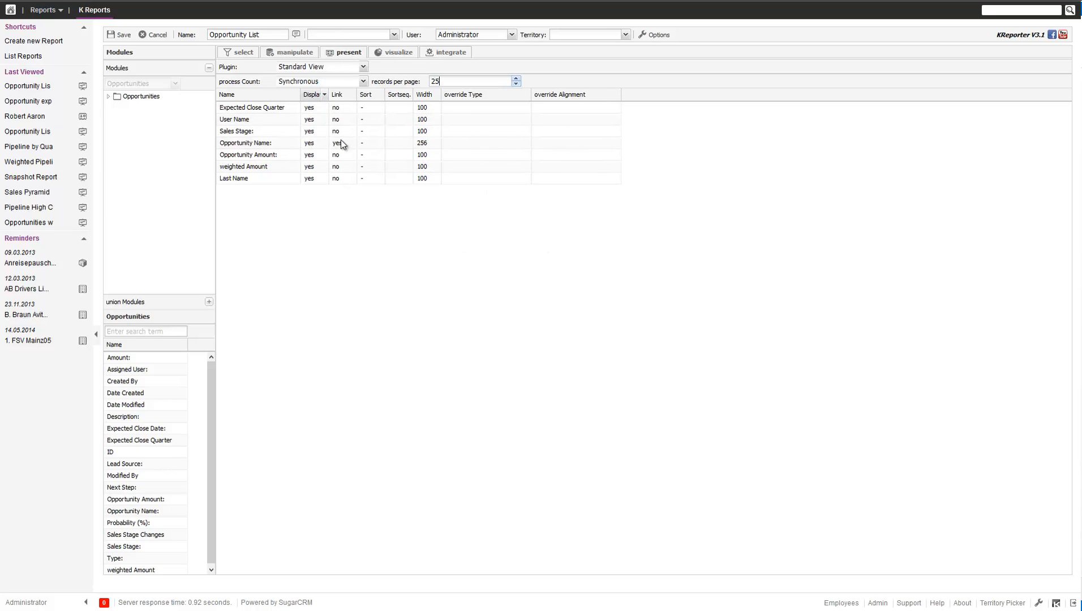
Check the display choices for User Name and Expected Close Quarter, leaving them unchanged
click(259, 125)
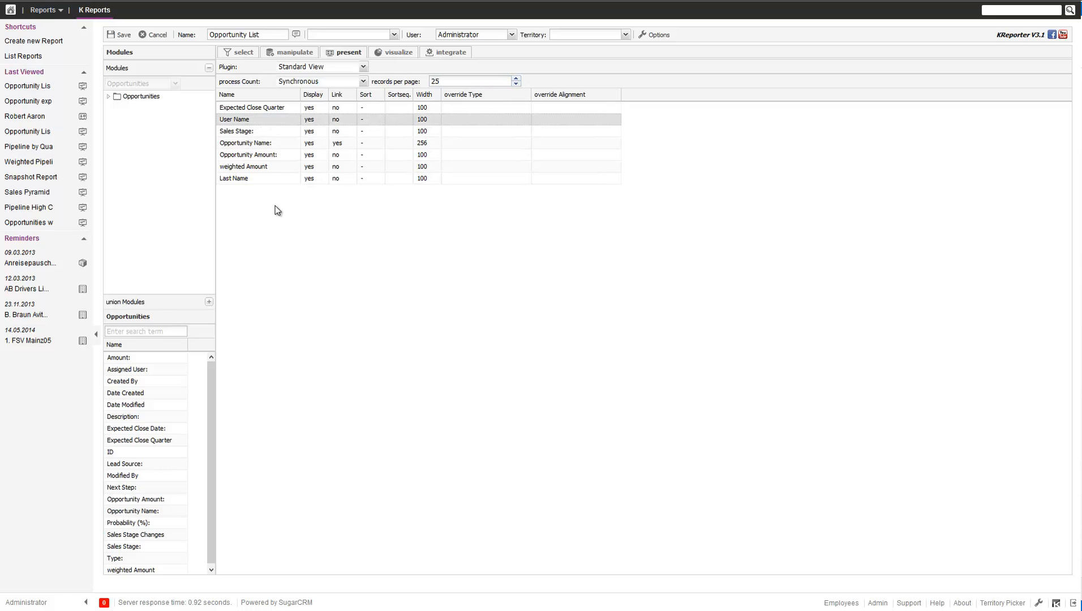
click(254, 107)
click(324, 108)
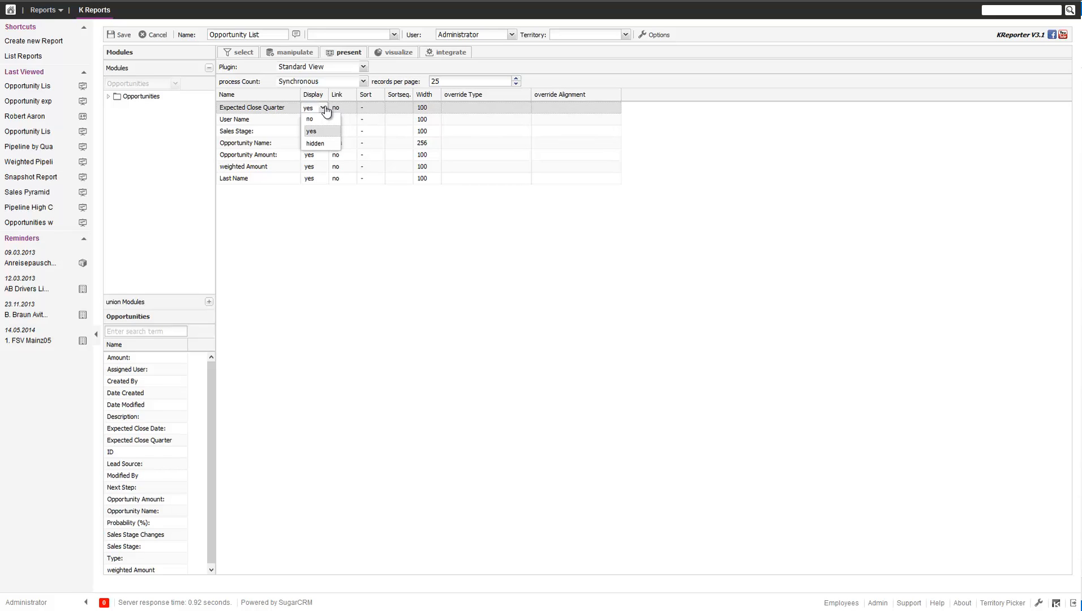
click(327, 111)
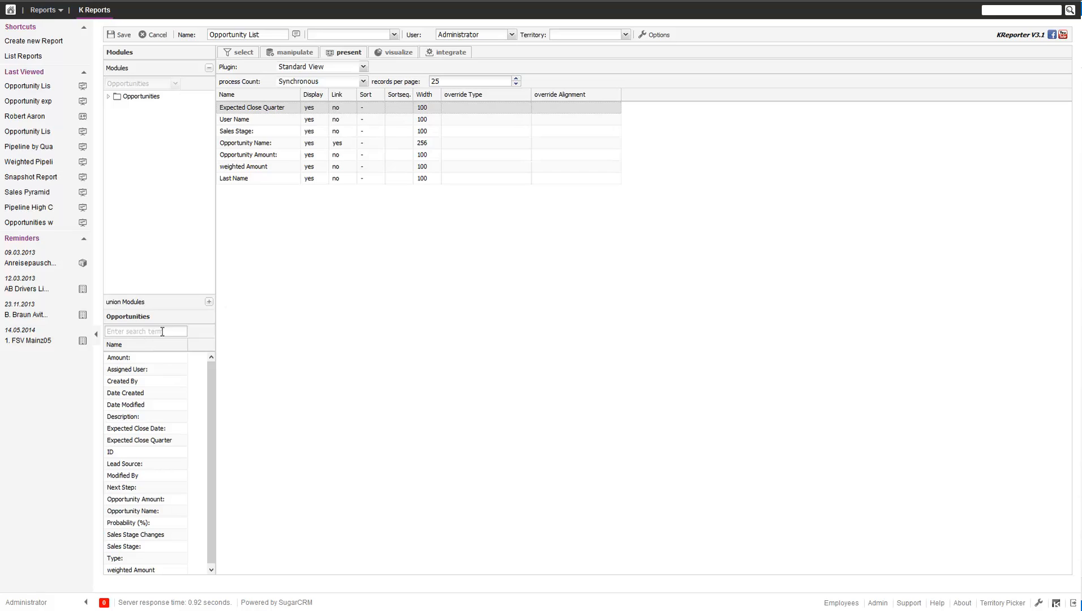
Add the ID field as a hidden column and make Last Name display as a link
drag(120, 453, 351, 253)
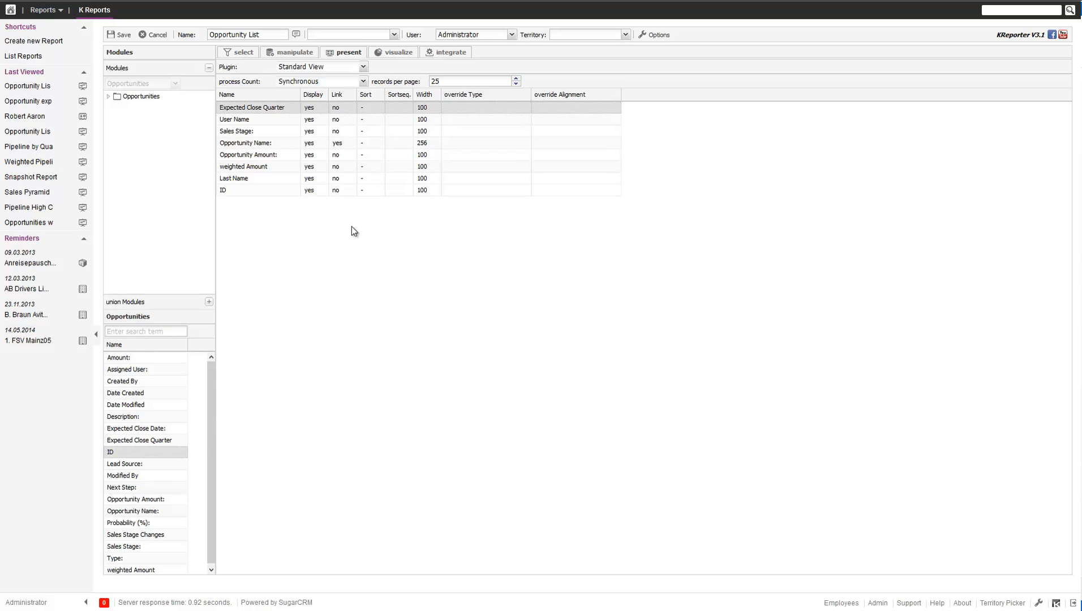
click(312, 190)
click(322, 190)
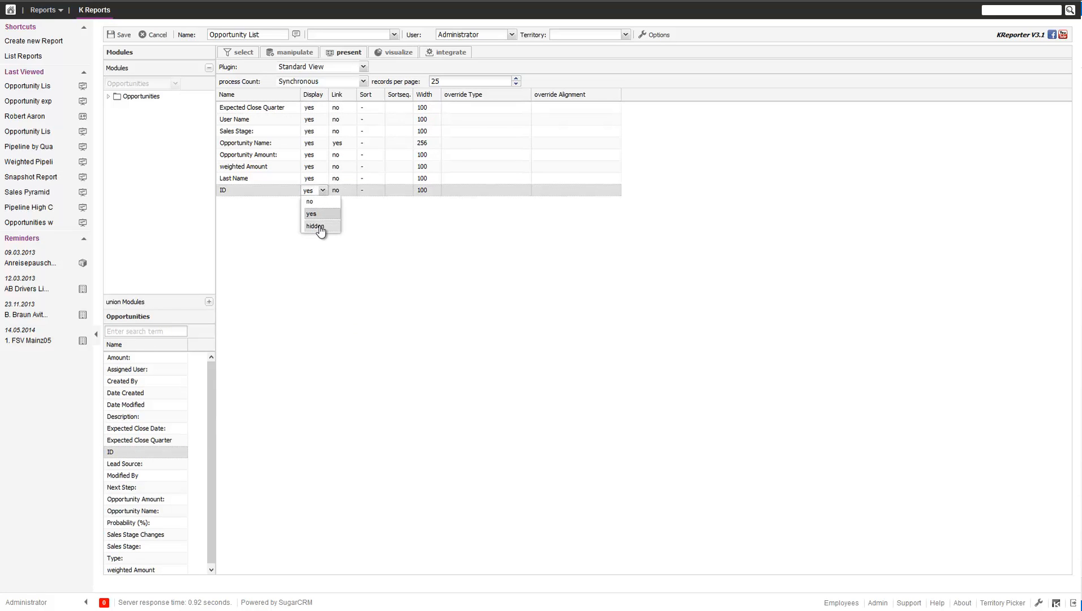
click(317, 227)
click(328, 266)
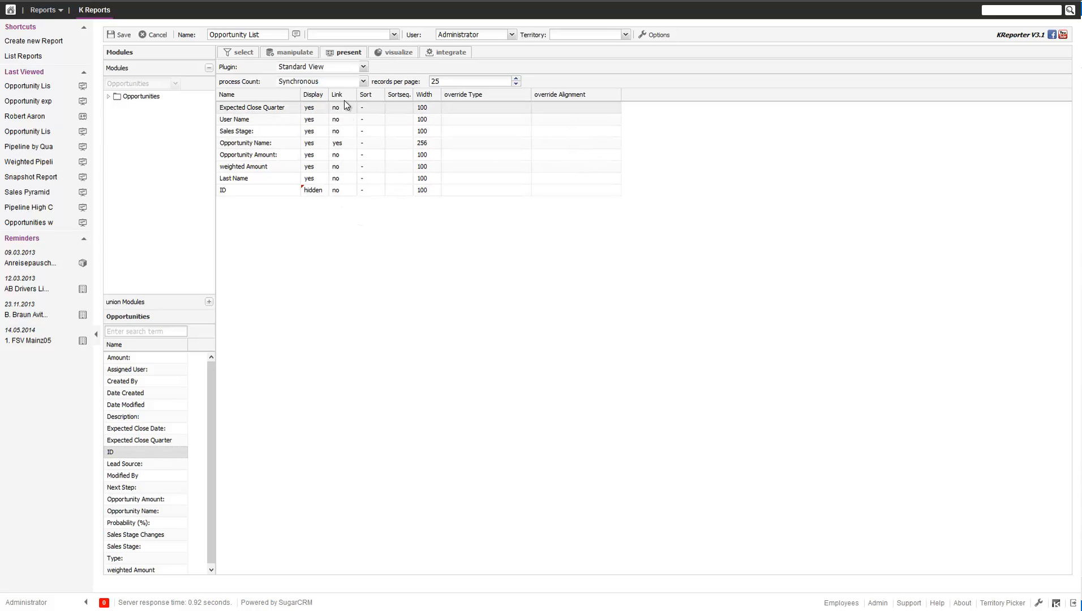
click(343, 178)
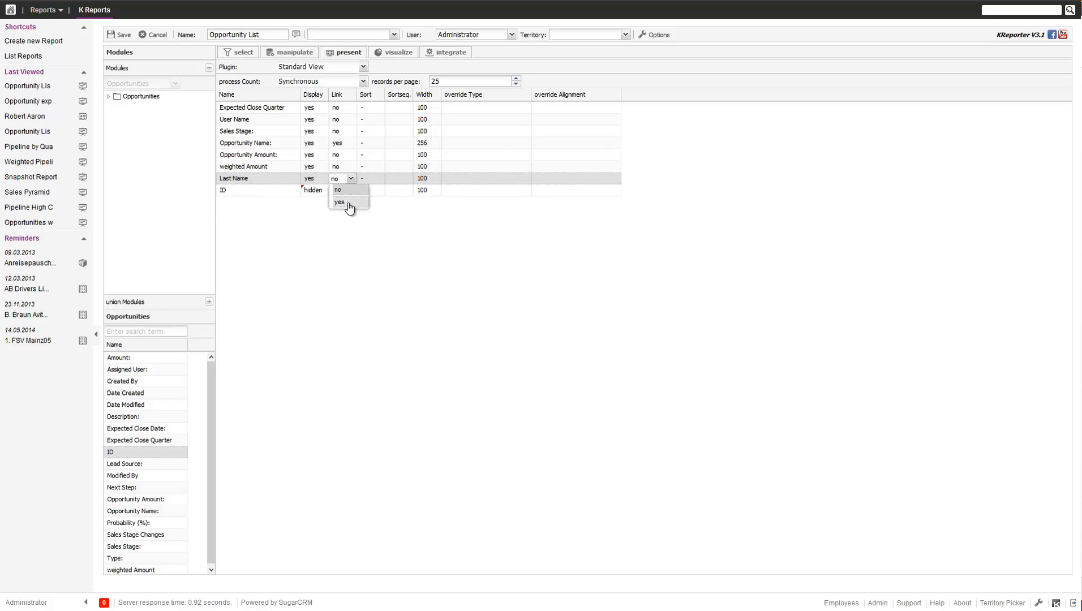
click(405, 245)
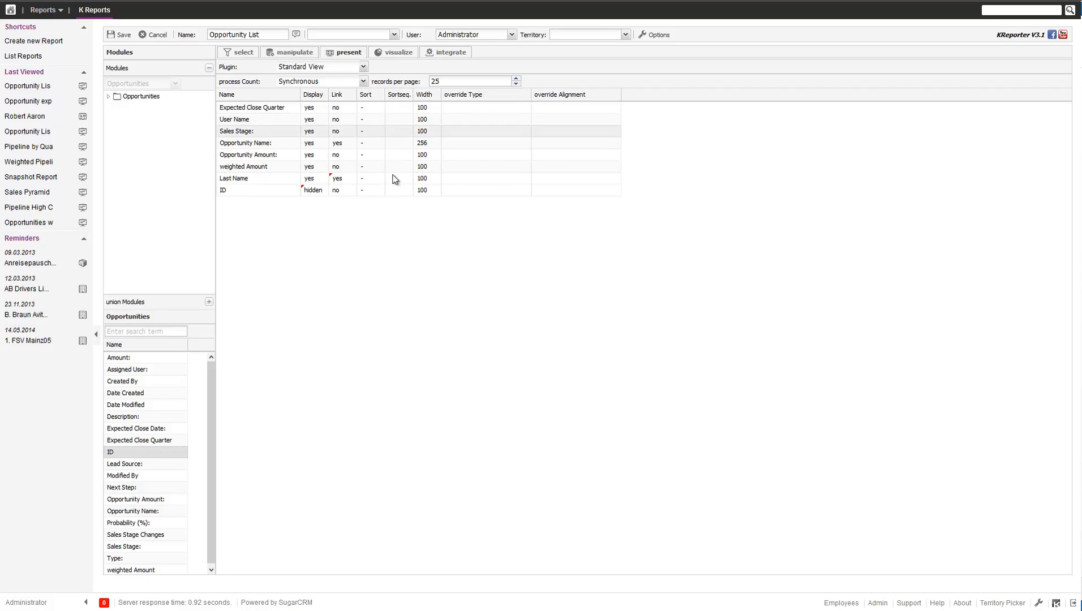
Sort by Expected Close Quarter descending (sequence 1), then User Name ascending (sequence 2)
click(372, 107)
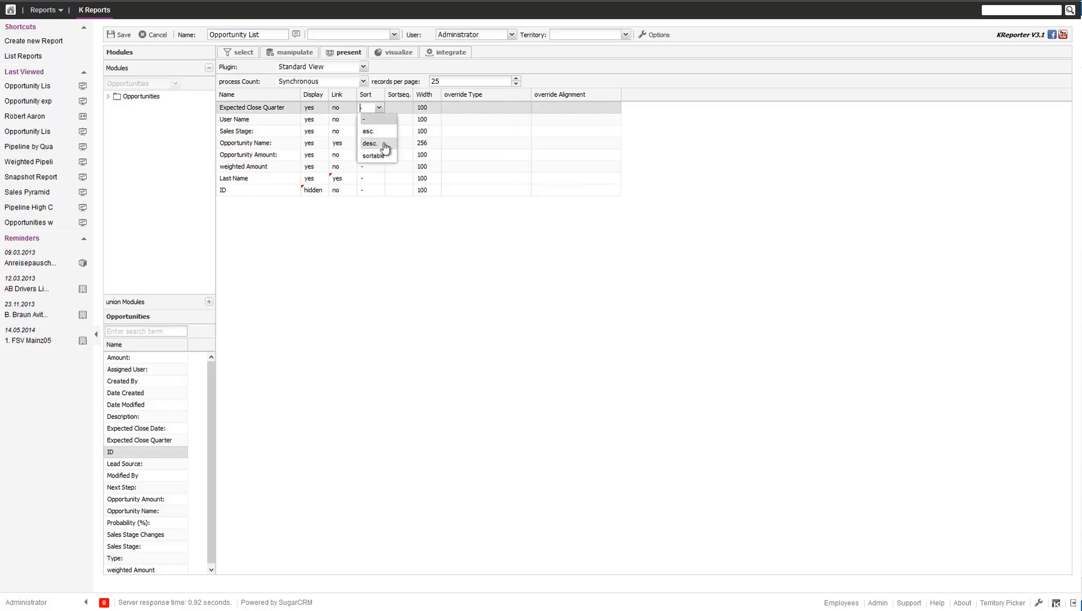
click(372, 144)
click(397, 107)
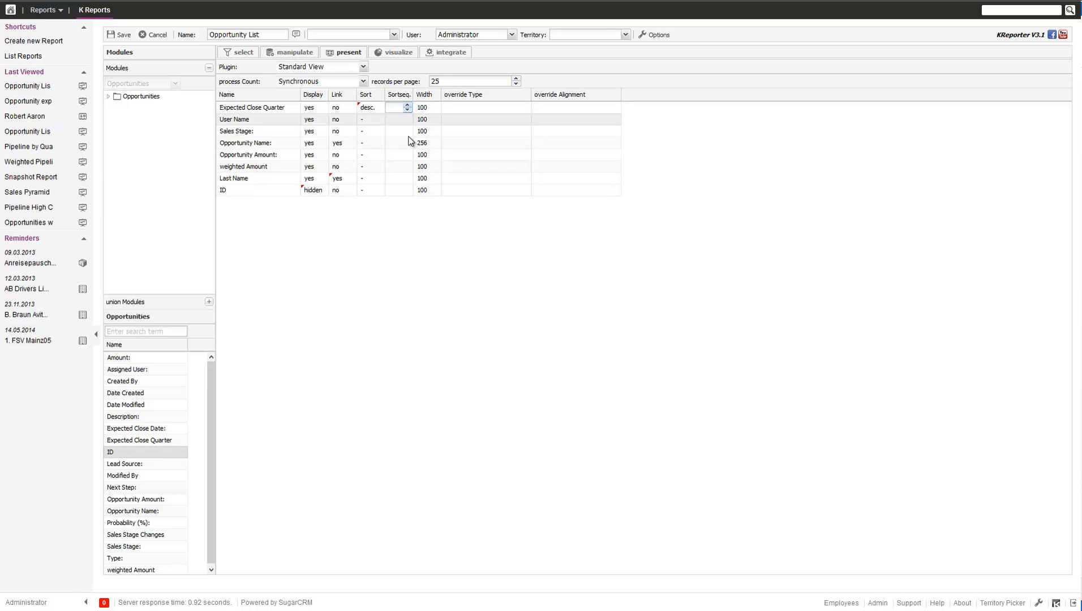
text(1)
click(379, 156)
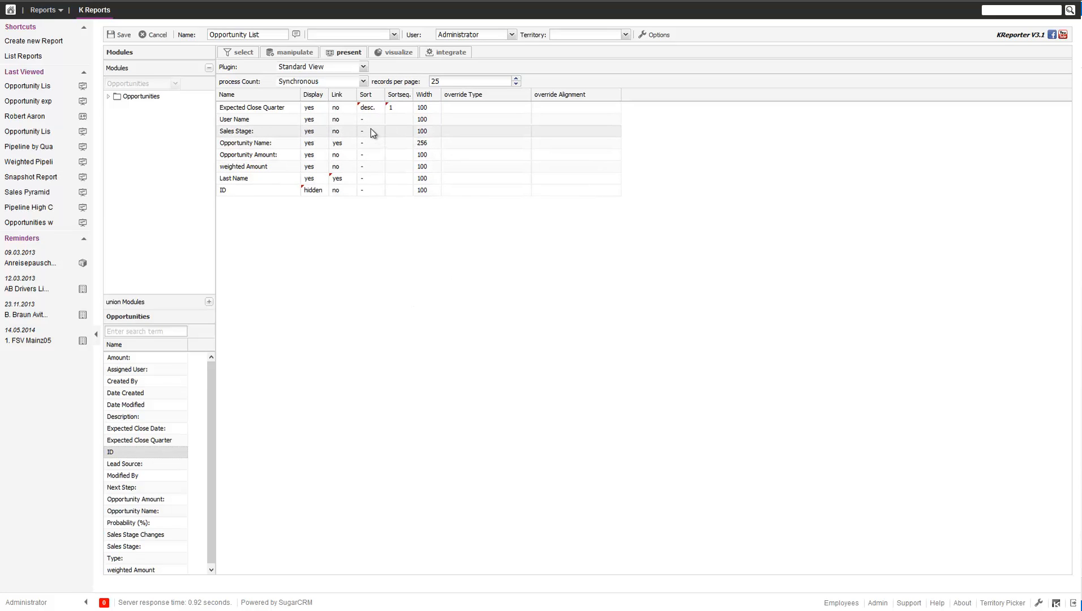
click(370, 118)
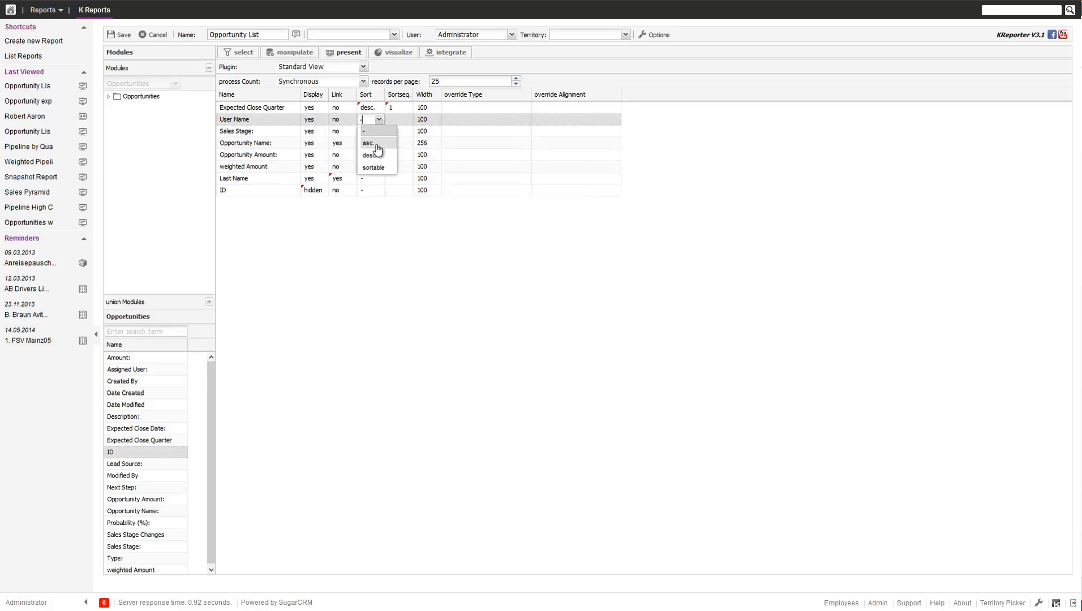
click(371, 142)
click(397, 119)
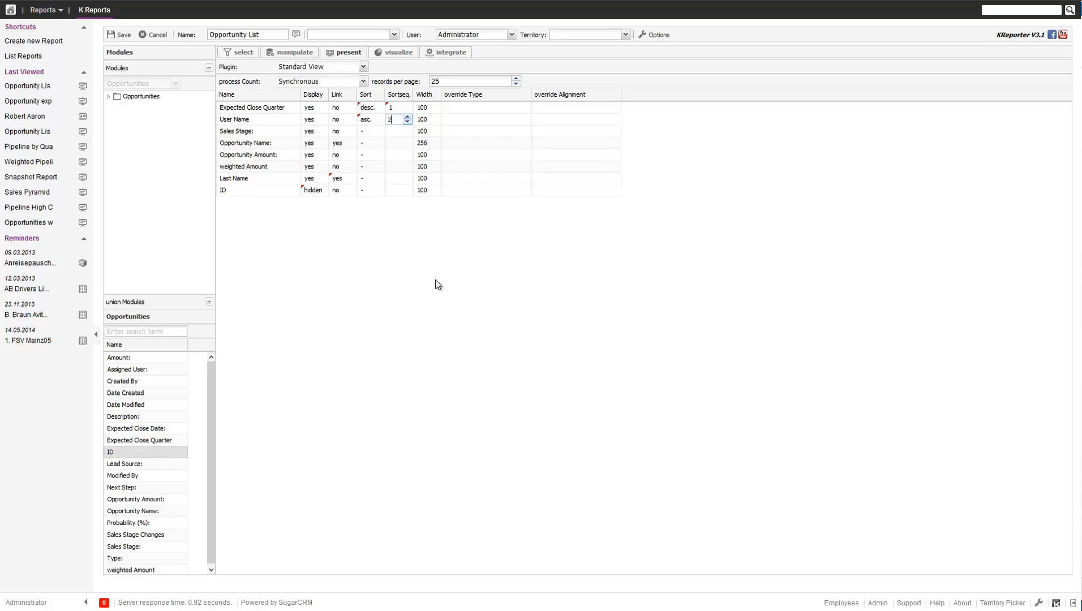
text(2)
click(382, 149)
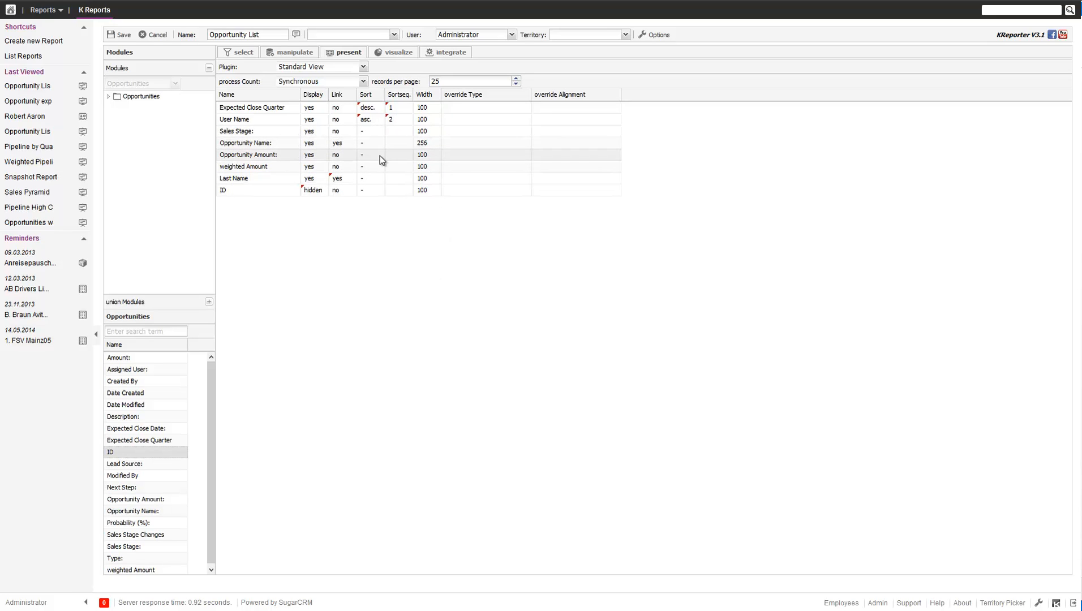
Make the Opportunity Amount and weighted Amount columns sortable by viewers
click(372, 154)
click(375, 204)
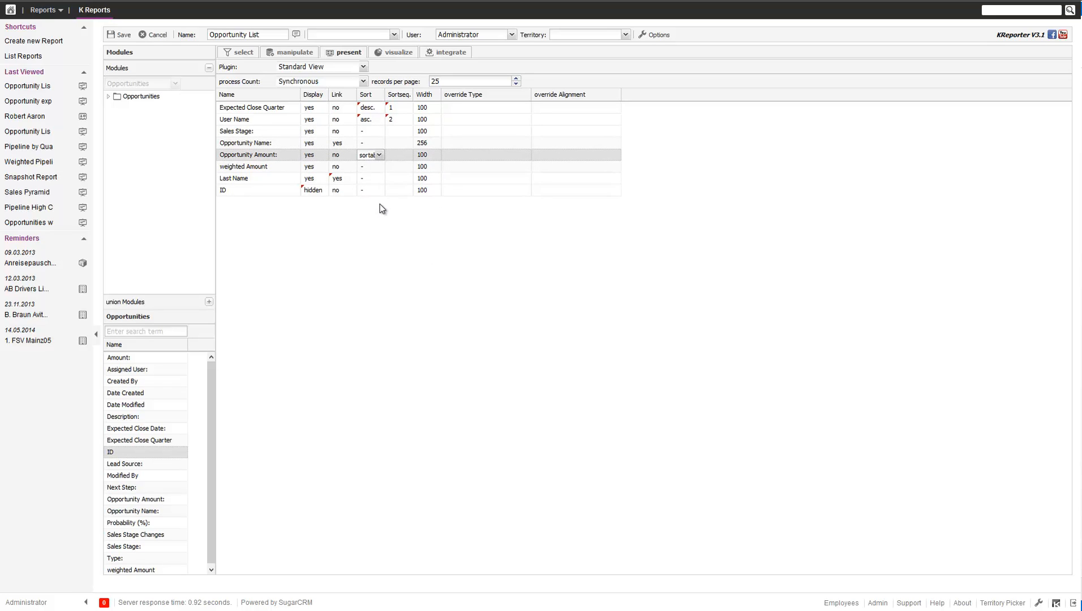
click(385, 244)
click(372, 167)
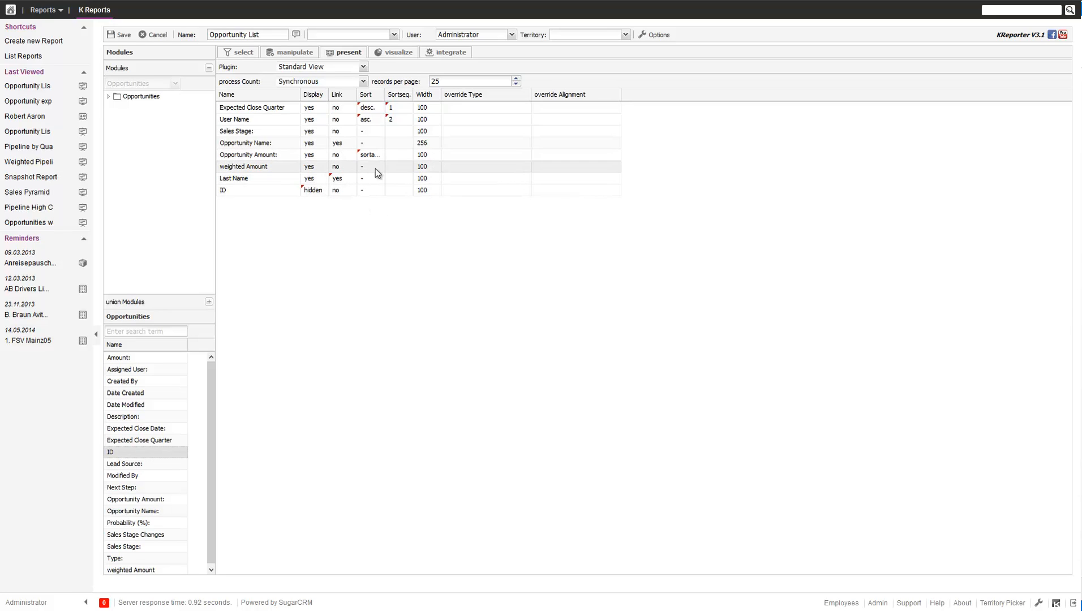
click(380, 167)
click(376, 217)
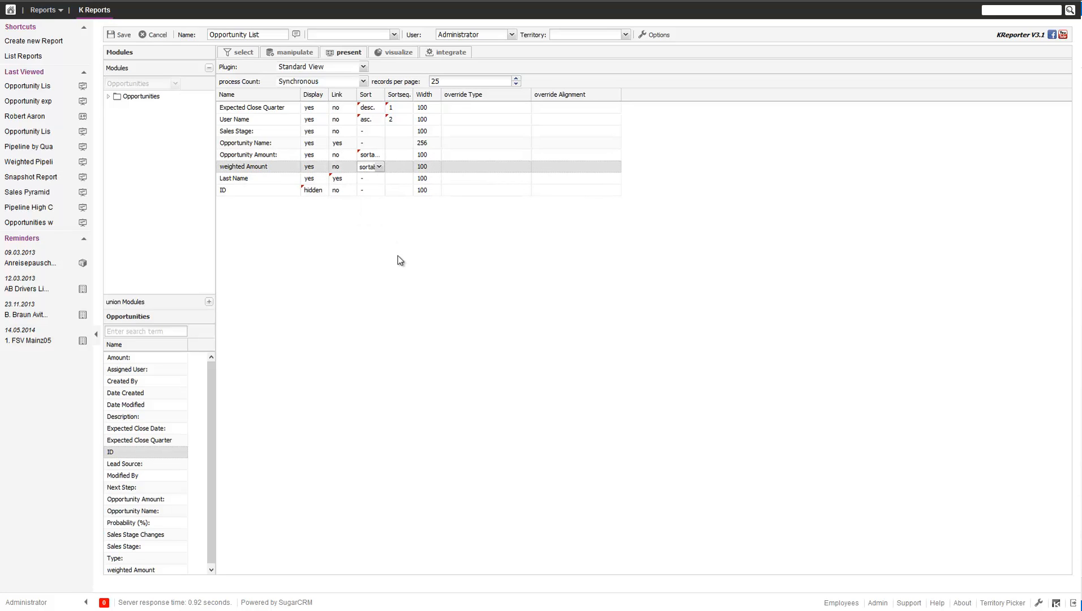
click(397, 262)
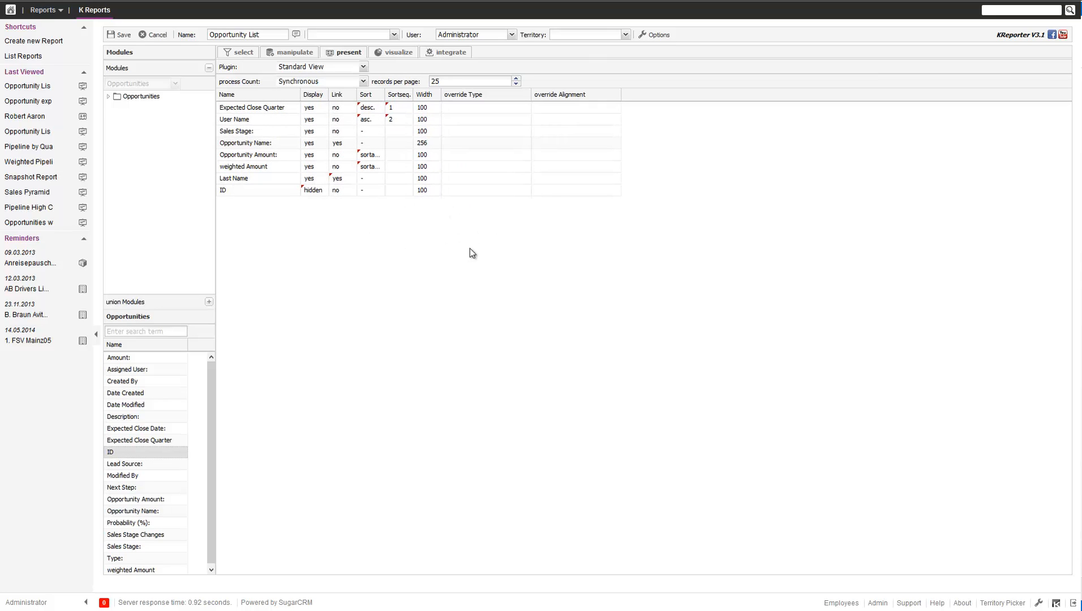
Leave Sales Stage's value type unchanged, center-align its column, and save the report
click(527, 132)
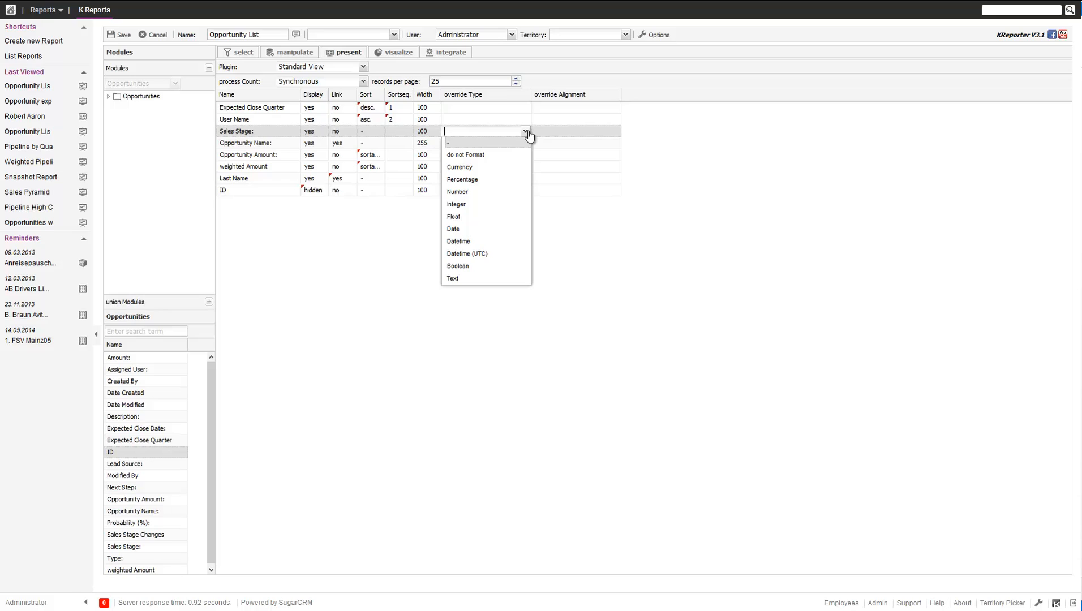
click(609, 132)
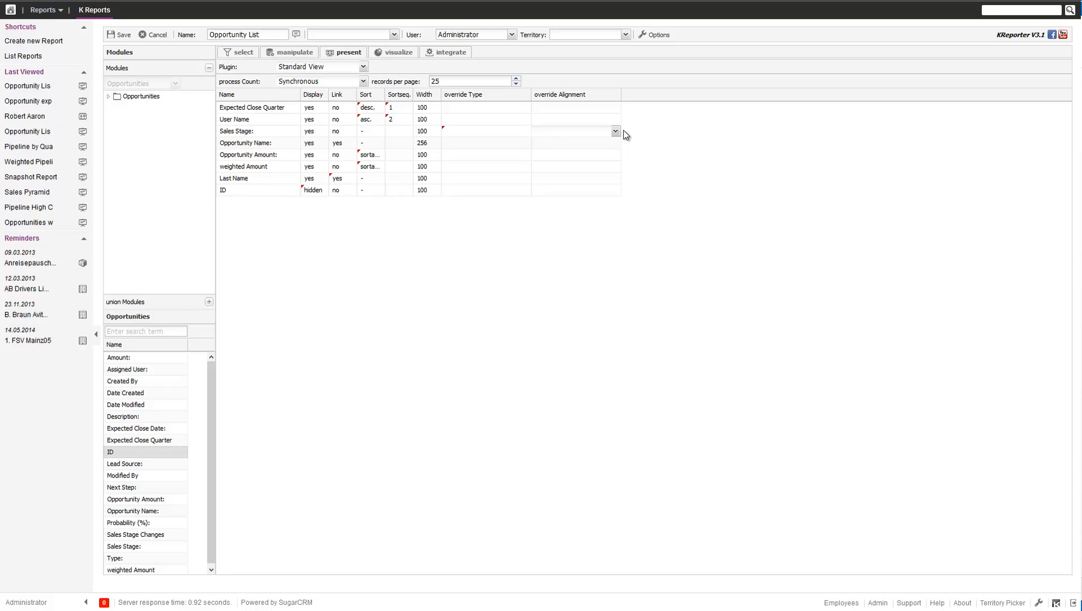
click(617, 132)
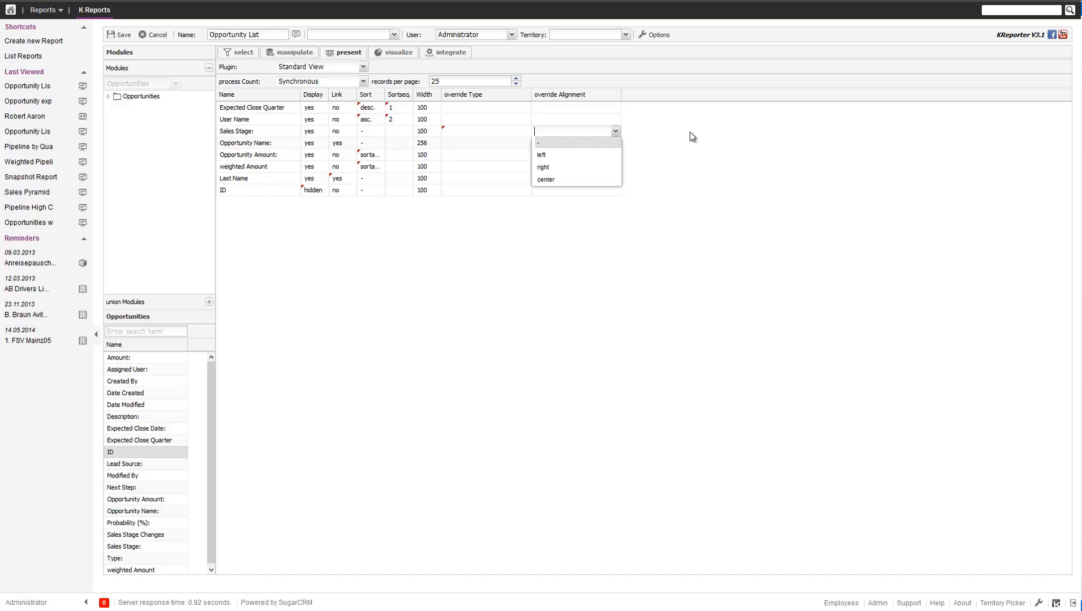
click(615, 132)
click(558, 179)
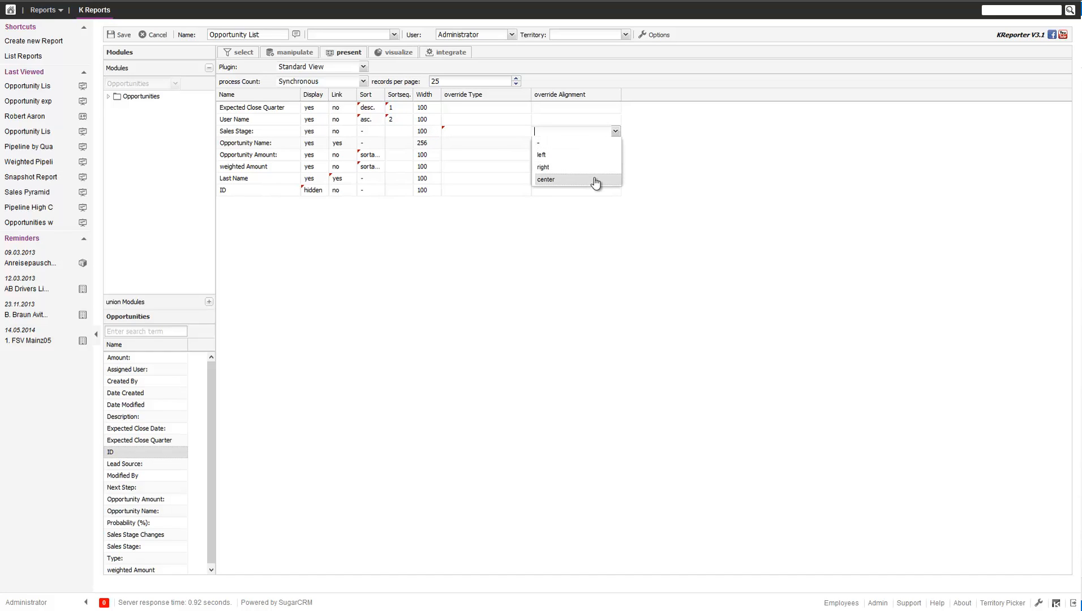
click(679, 178)
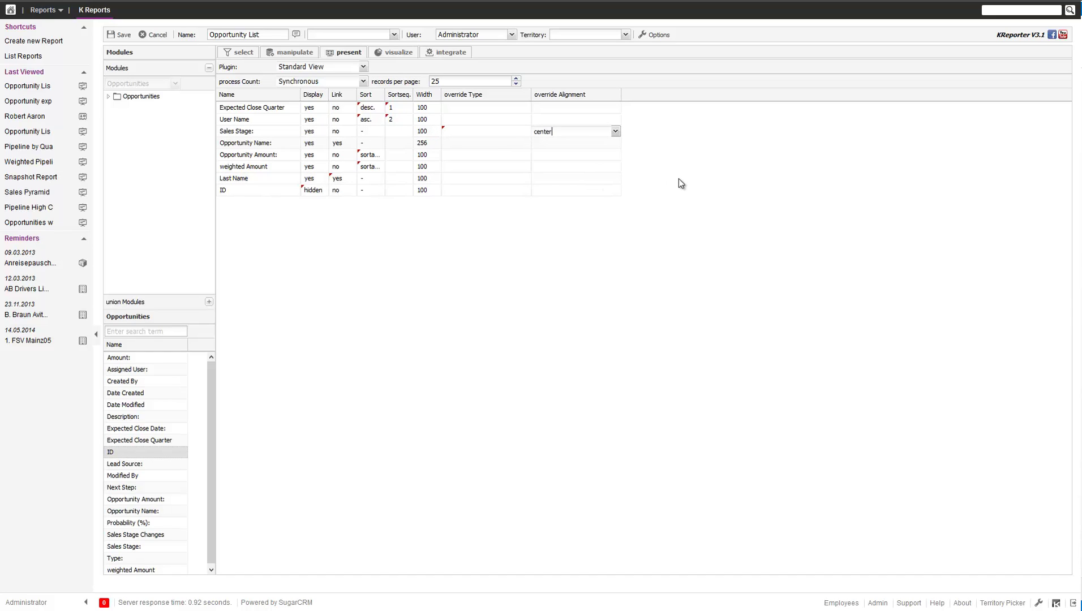
click(123, 35)
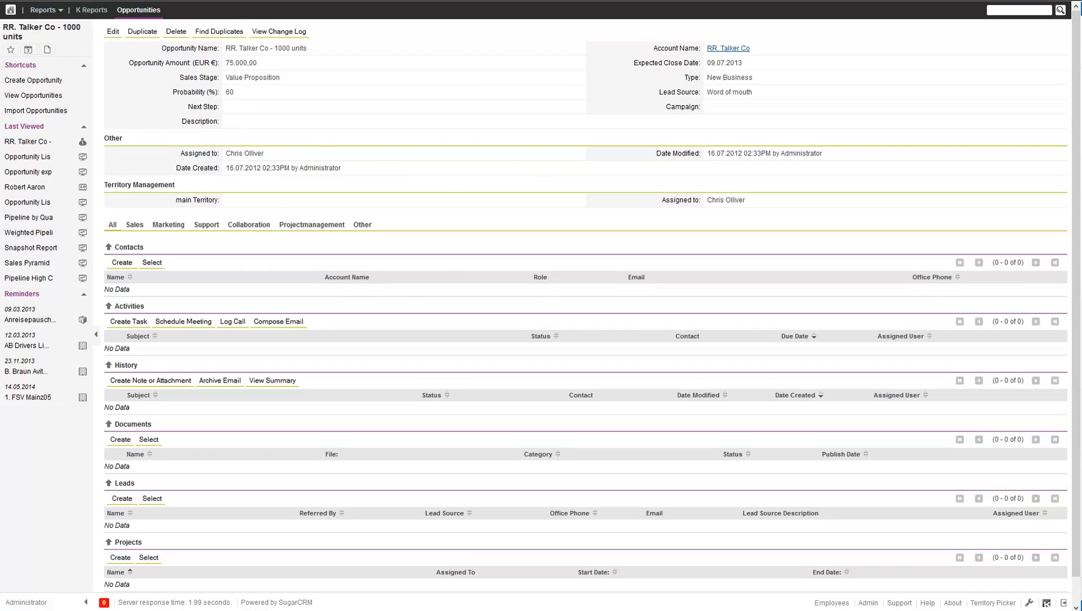
Return to the report results after viewing the linked opportunity and user records
key(alt+Left)
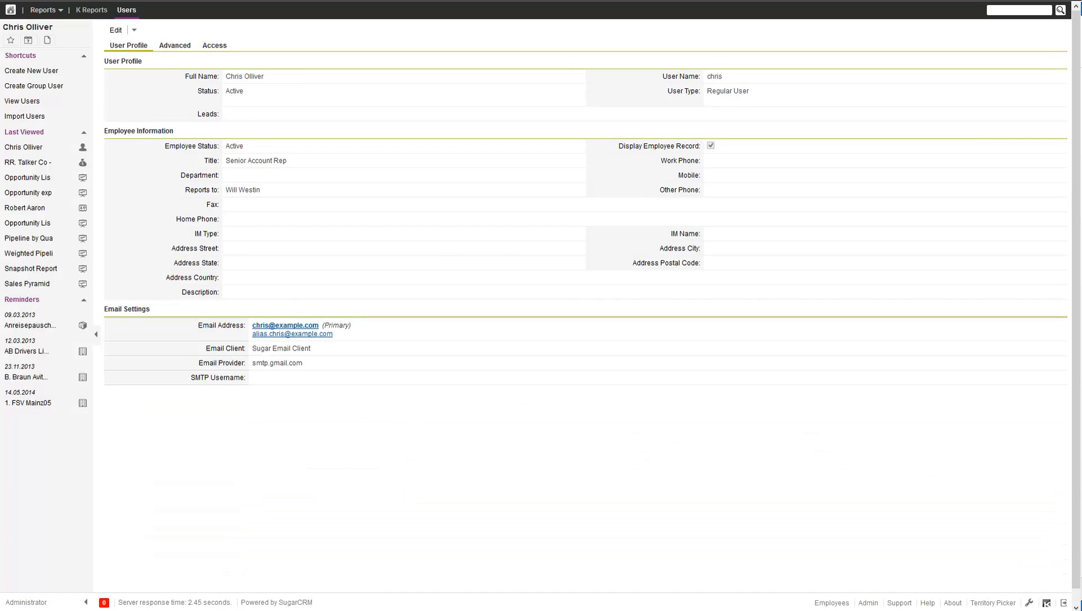
key(alt+Left)
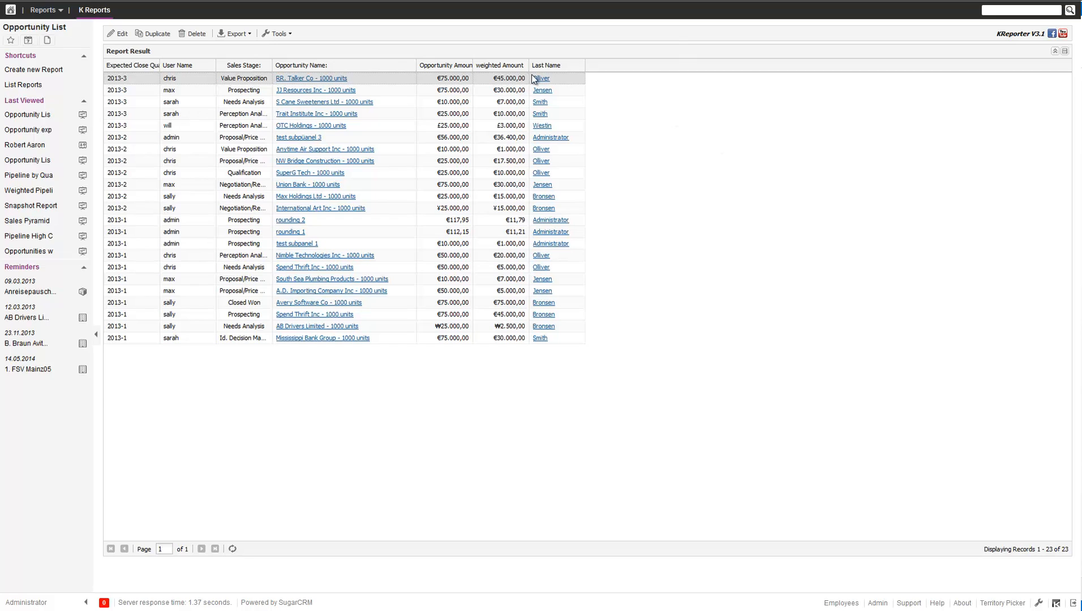
Hide the User Name and Sales Stage columns and sort results by Opportunity Amount ascending
mouse_move(245, 65)
click(269, 65)
mouse_move(296, 116)
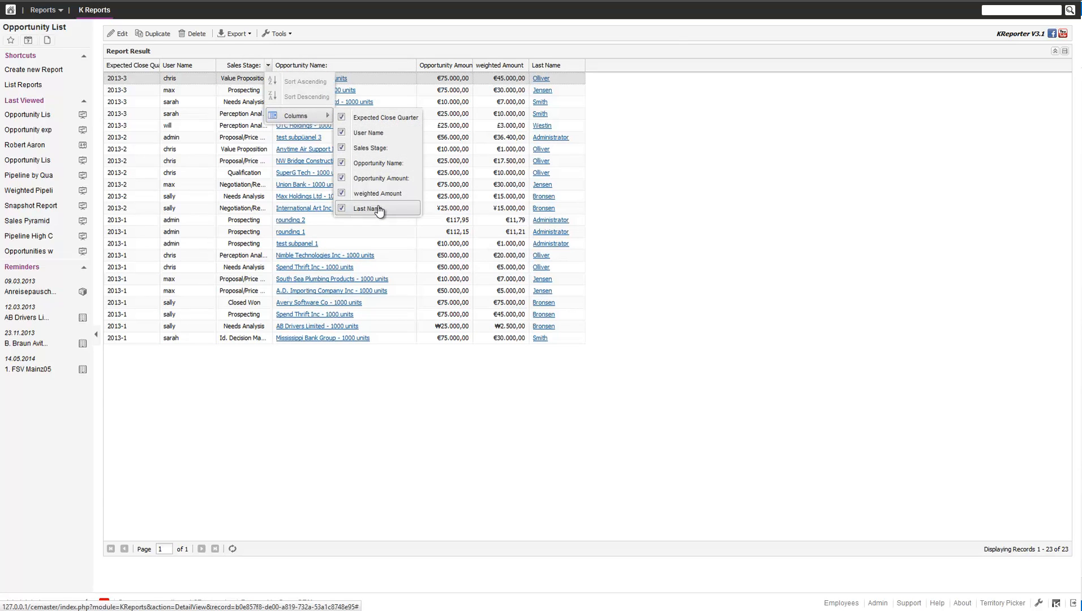
click(368, 134)
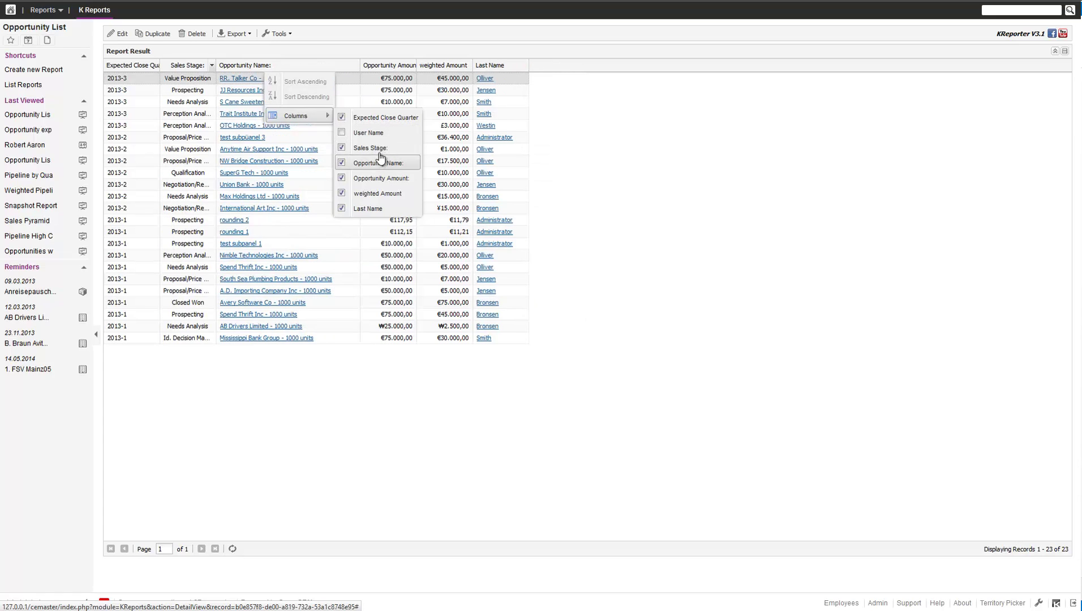
click(636, 169)
click(357, 65)
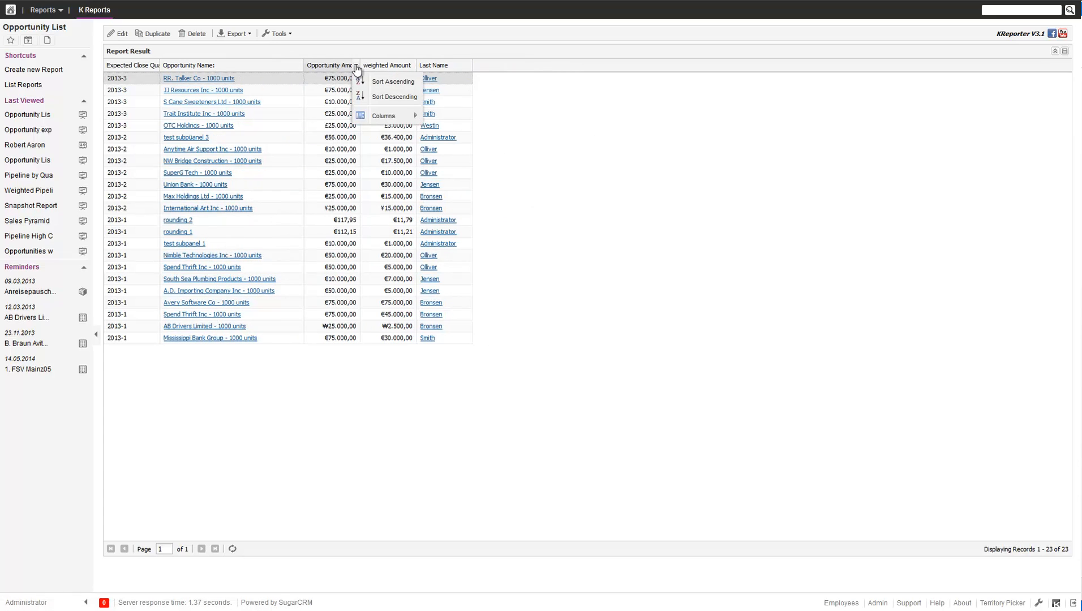
click(301, 66)
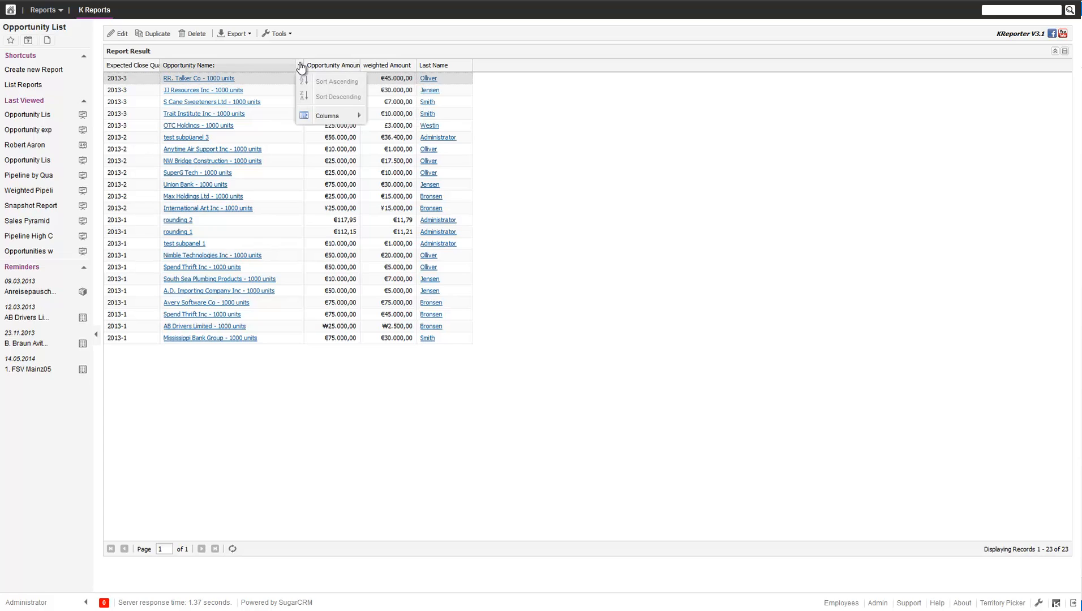
click(356, 66)
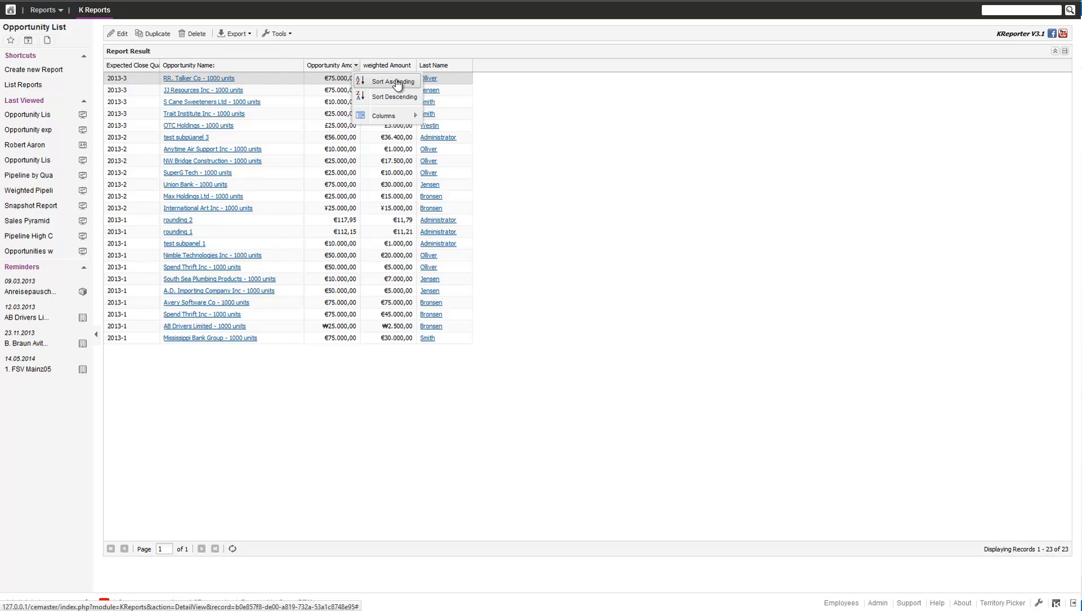
click(393, 82)
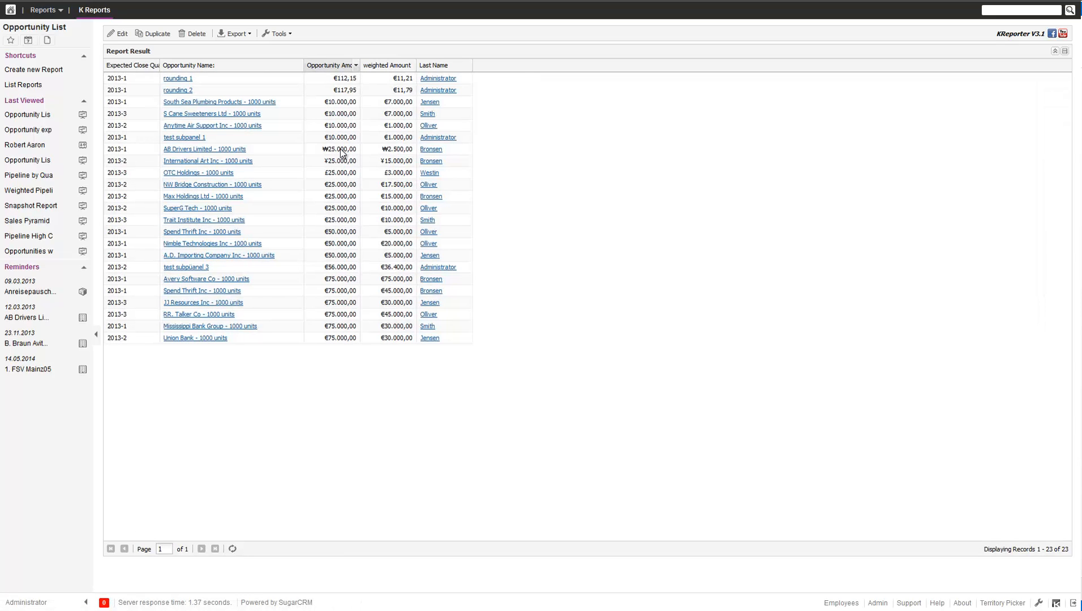
Sort by Expected Close Quarter ascending, widen it, and move Last Name next to it
click(154, 65)
click(192, 82)
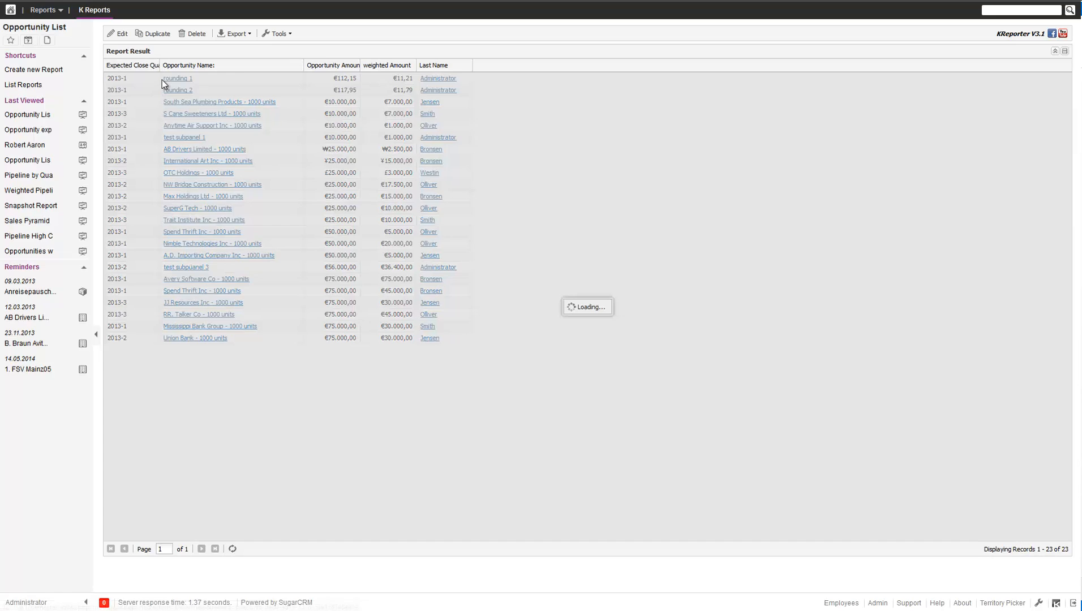
mouse_move(203, 65)
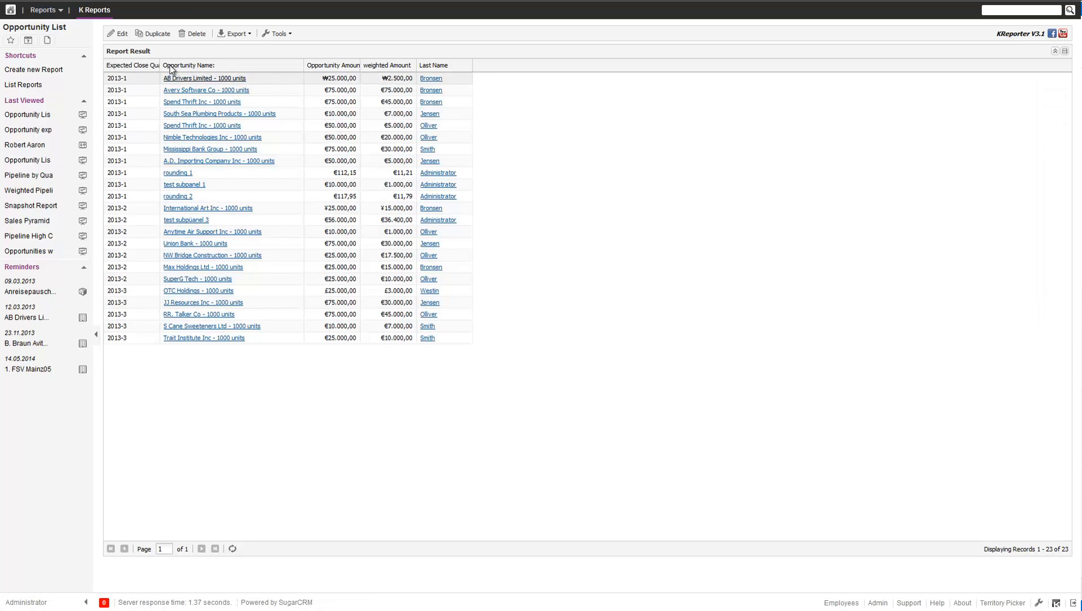
drag(161, 65, 206, 65)
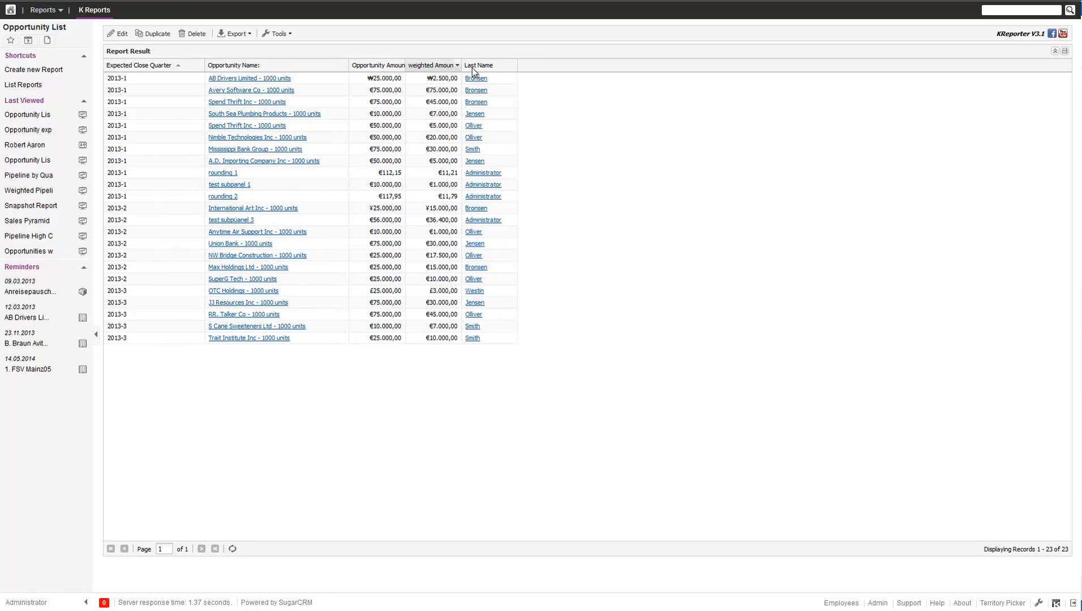
drag(478, 65, 228, 64)
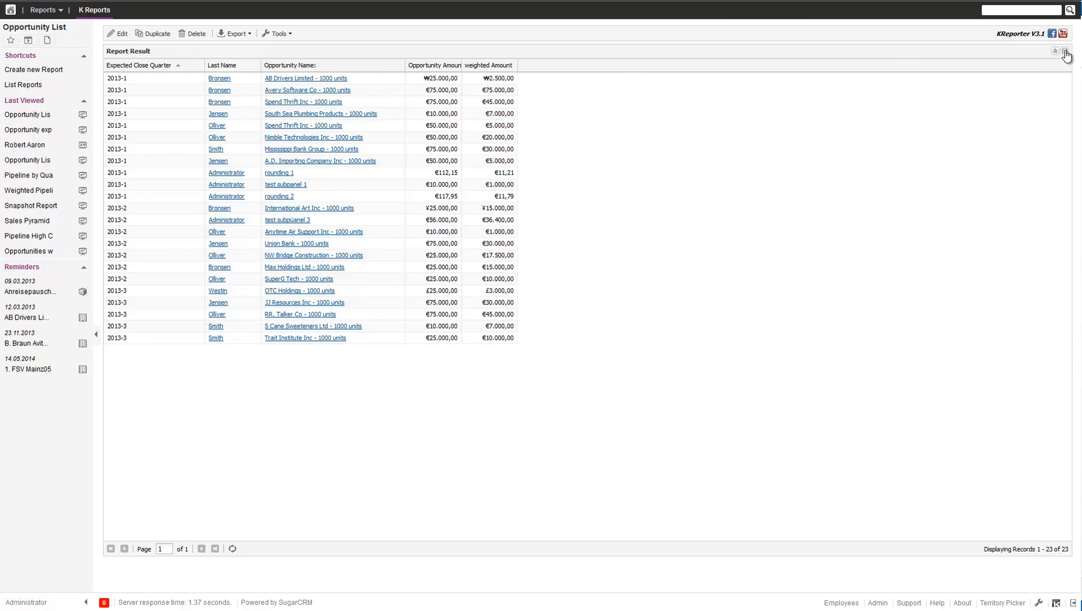
Reopen the Opportunity List report for editing and show its presentation settings
click(117, 34)
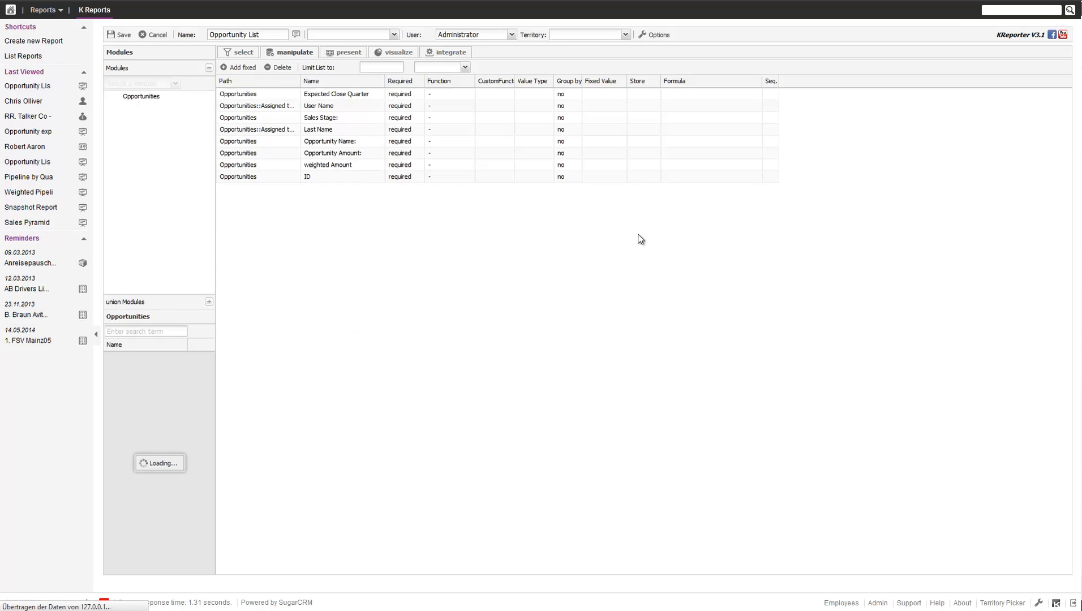
click(348, 52)
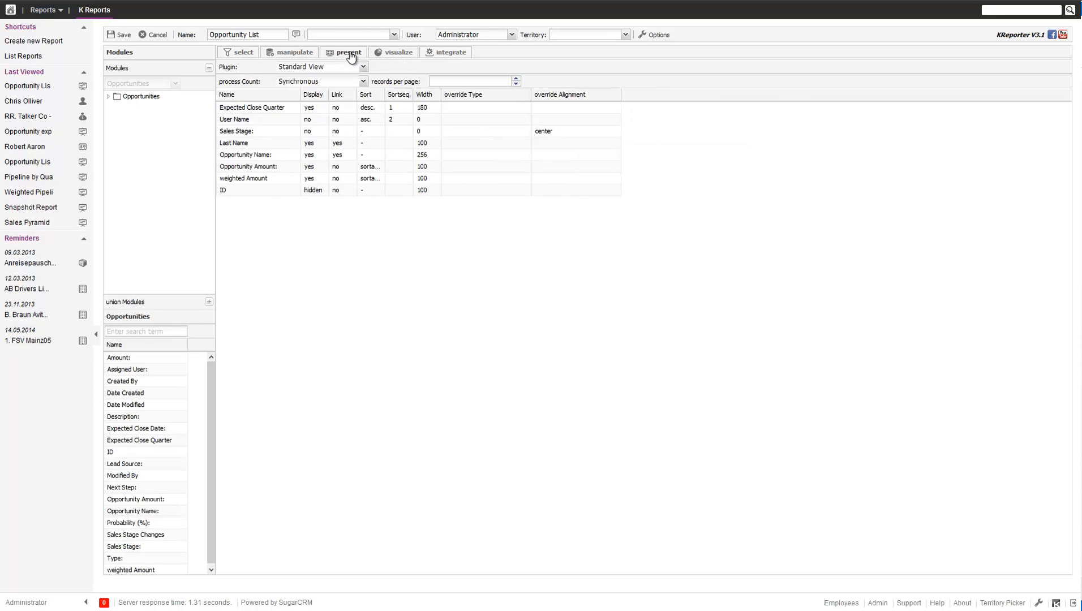